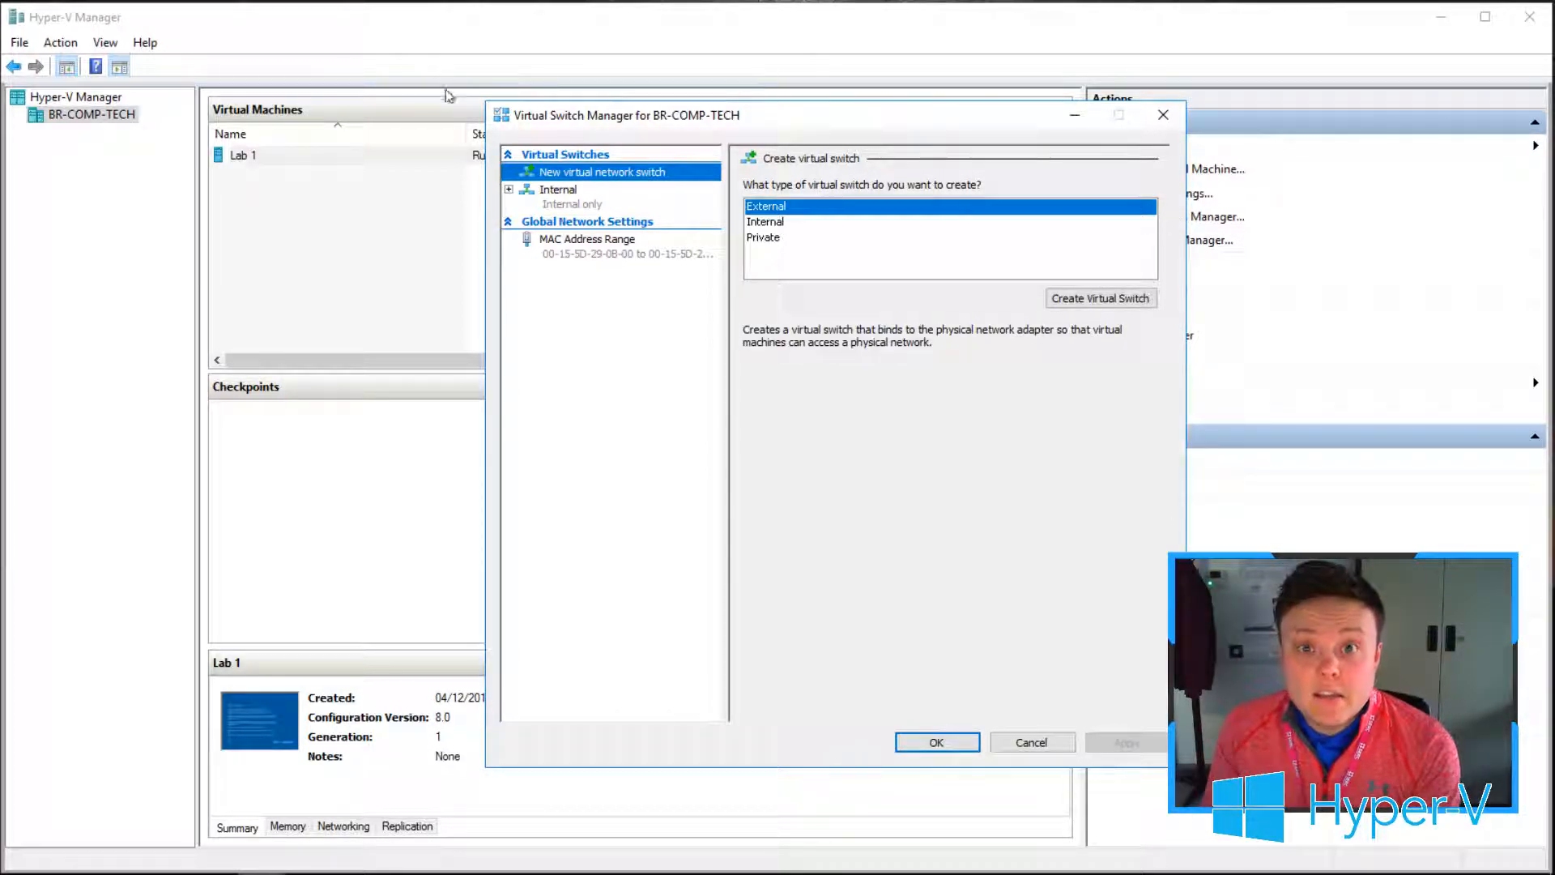
Examine the descriptions of the External, Internal and Private virtual switch types
left_click_drag(628, 121, 463, 128)
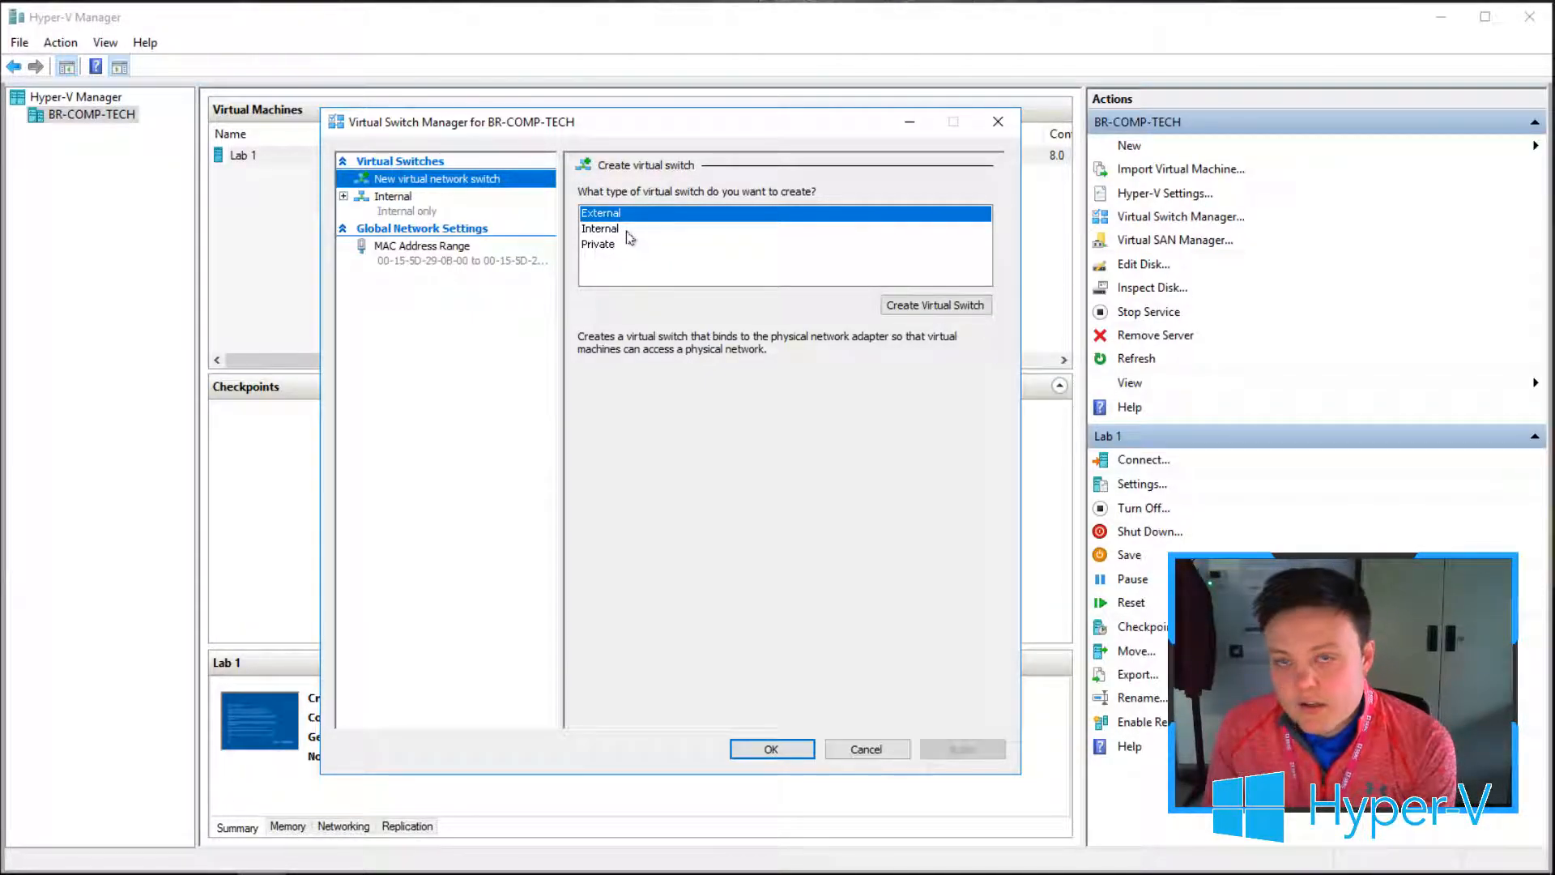
left_click(695, 214)
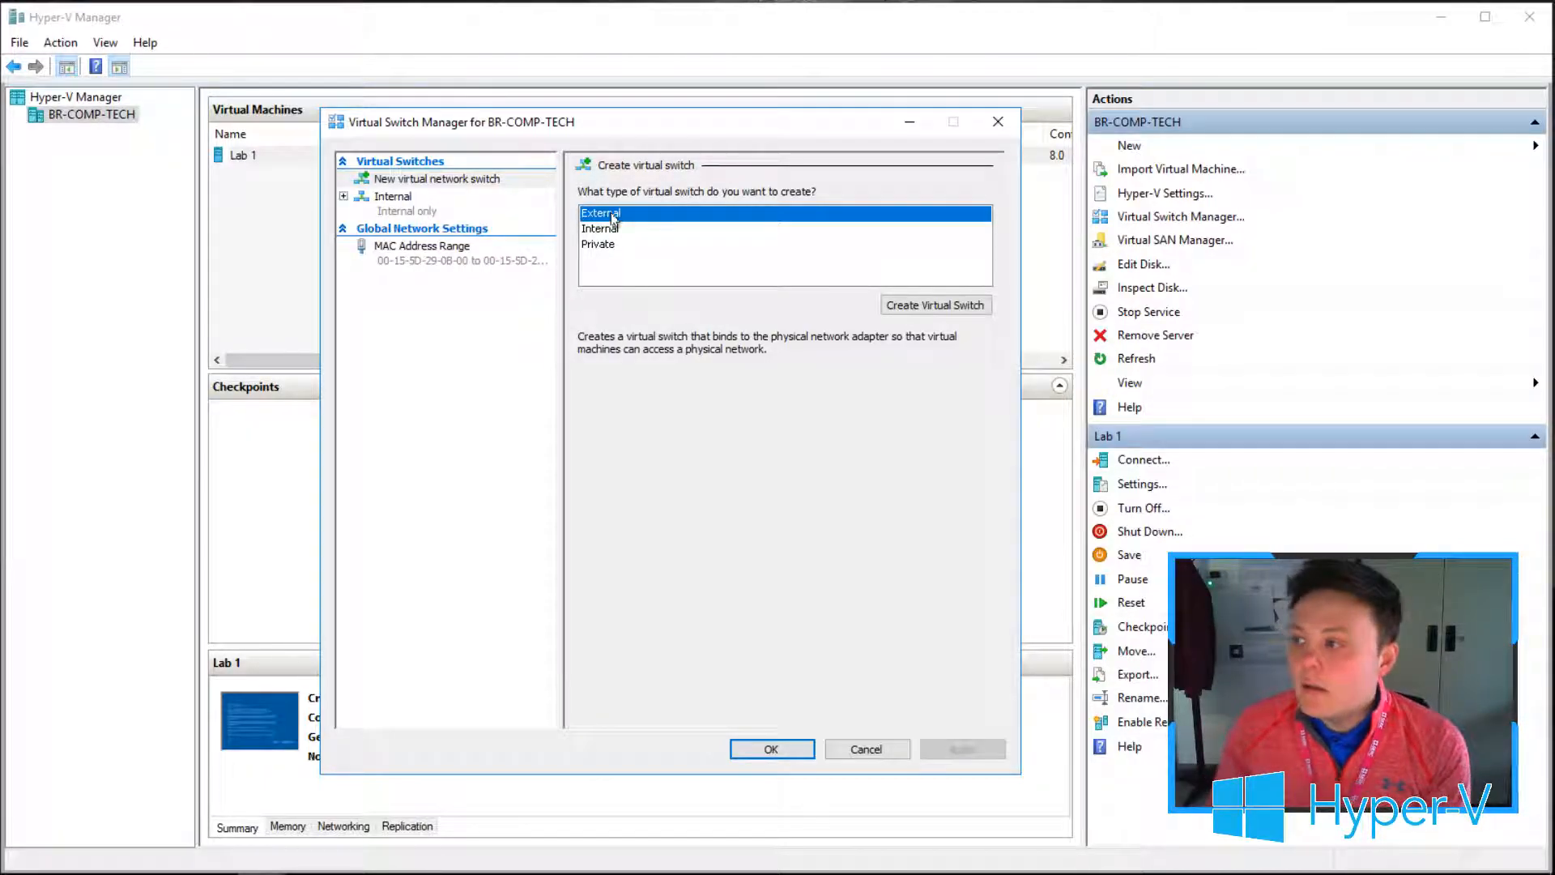
left_click(628, 233)
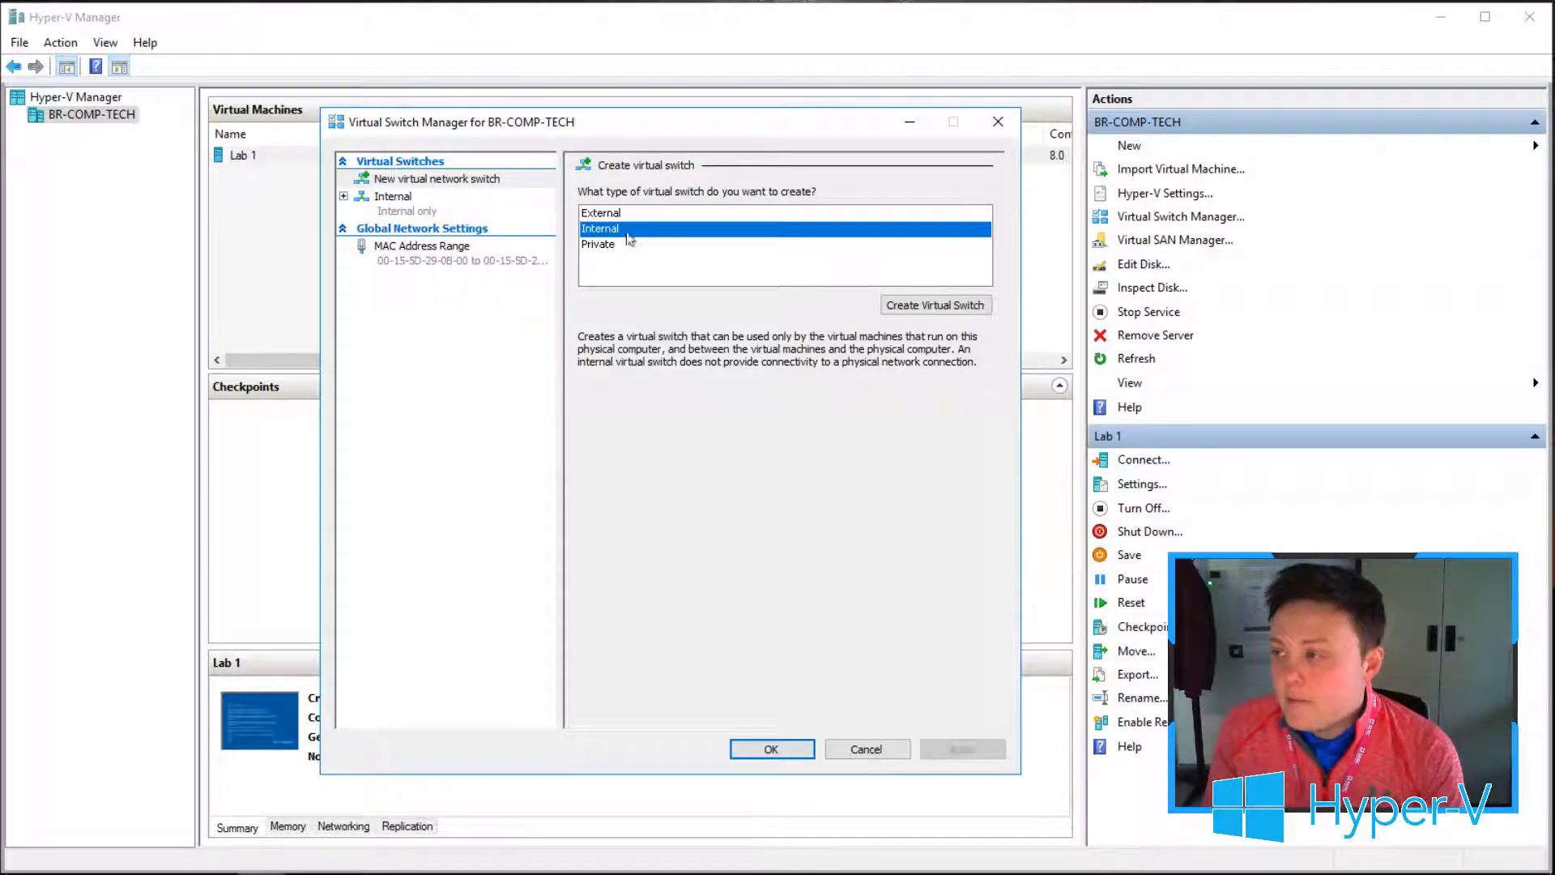
left_click(625, 246)
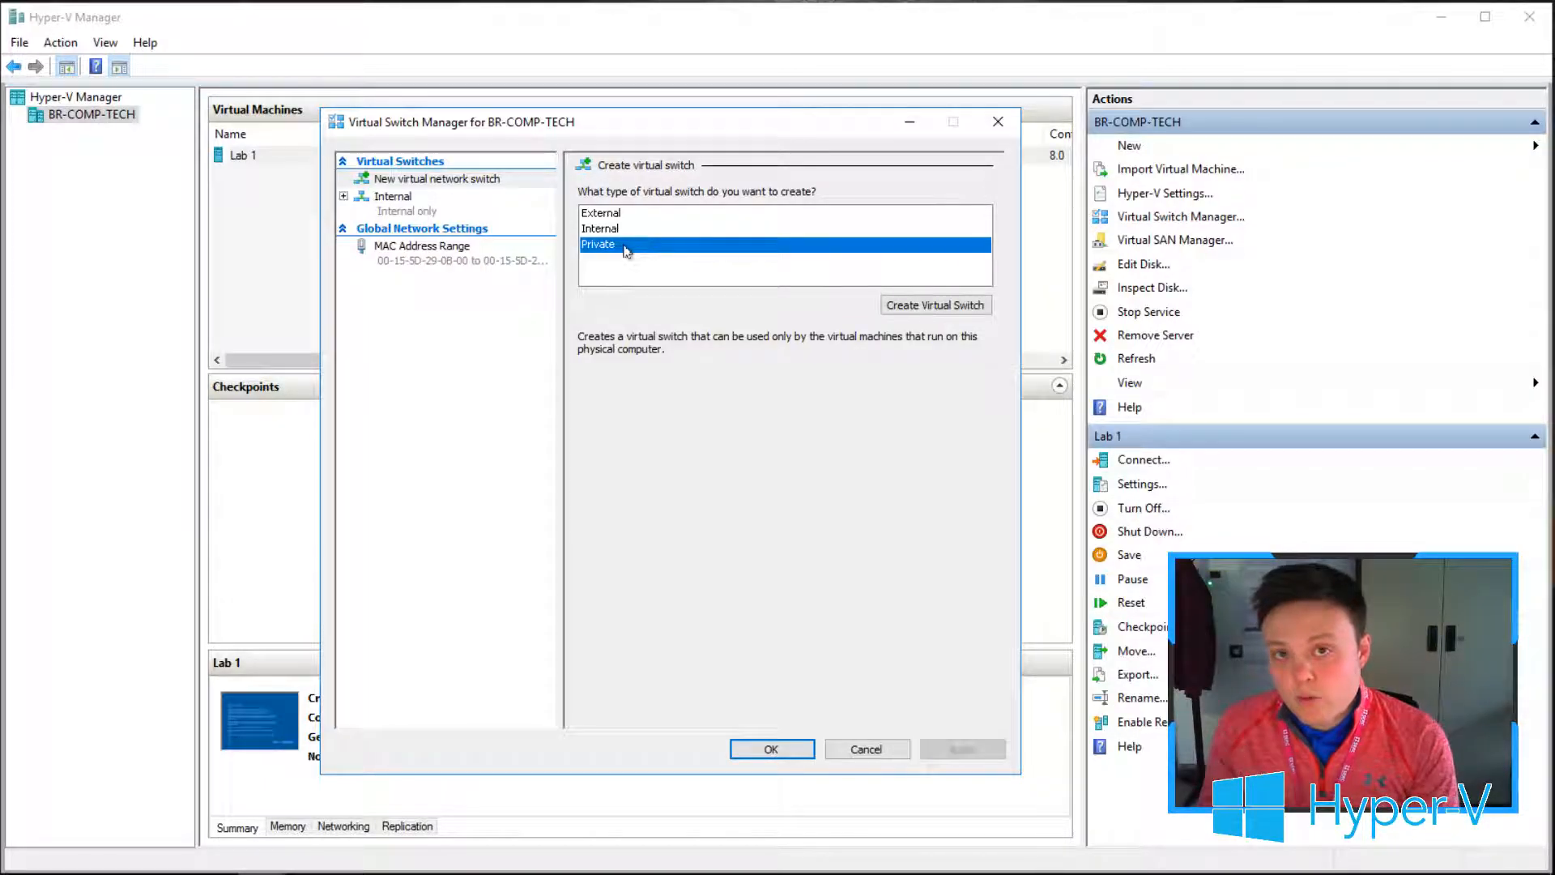
left_click(628, 215)
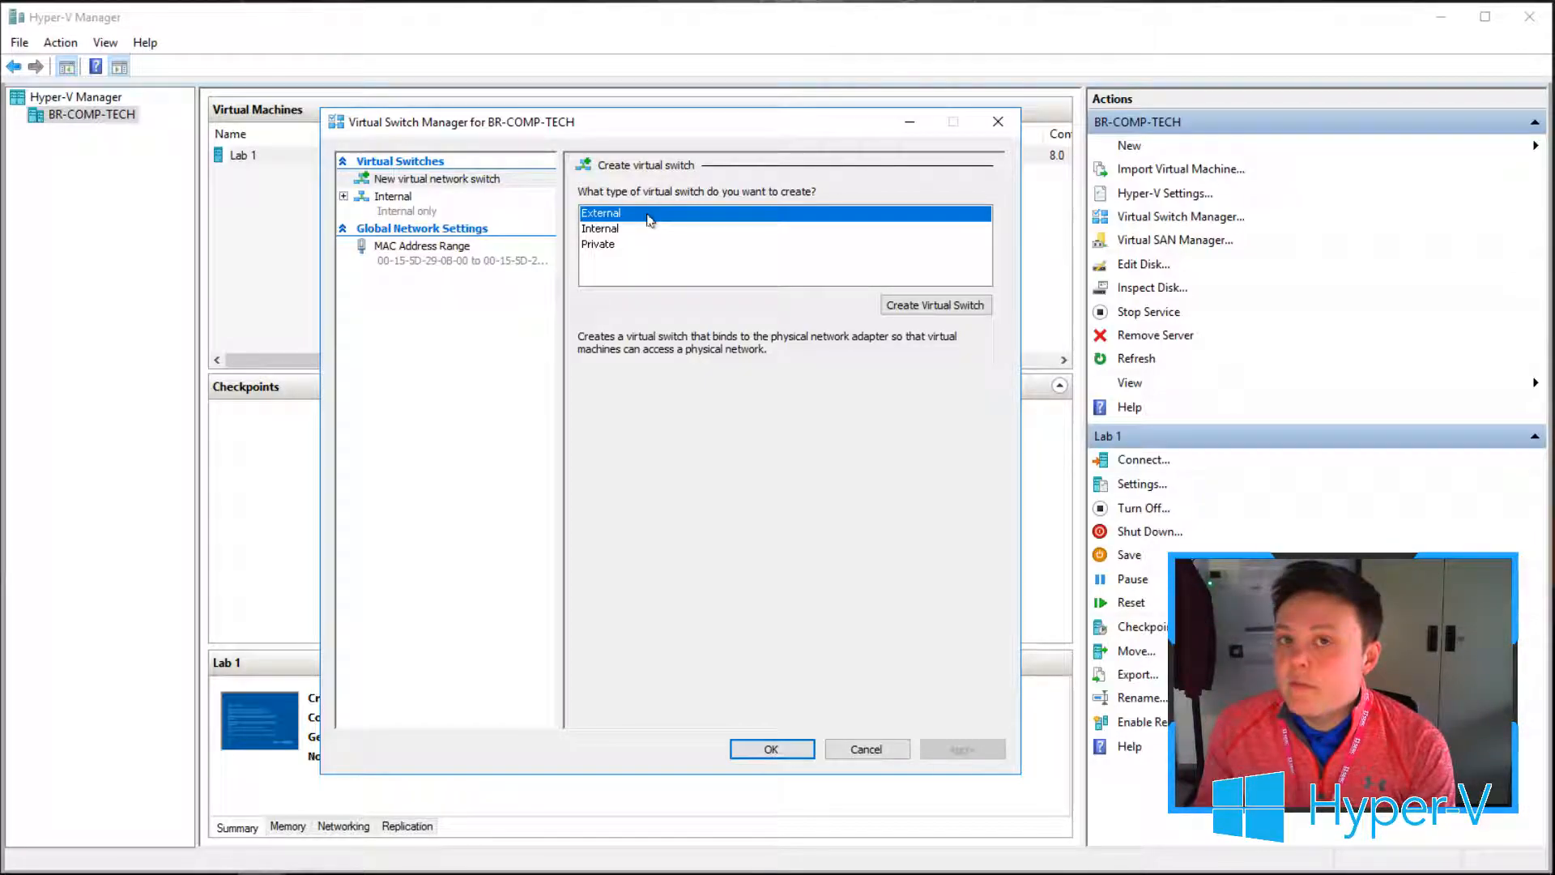
left_click(631, 231)
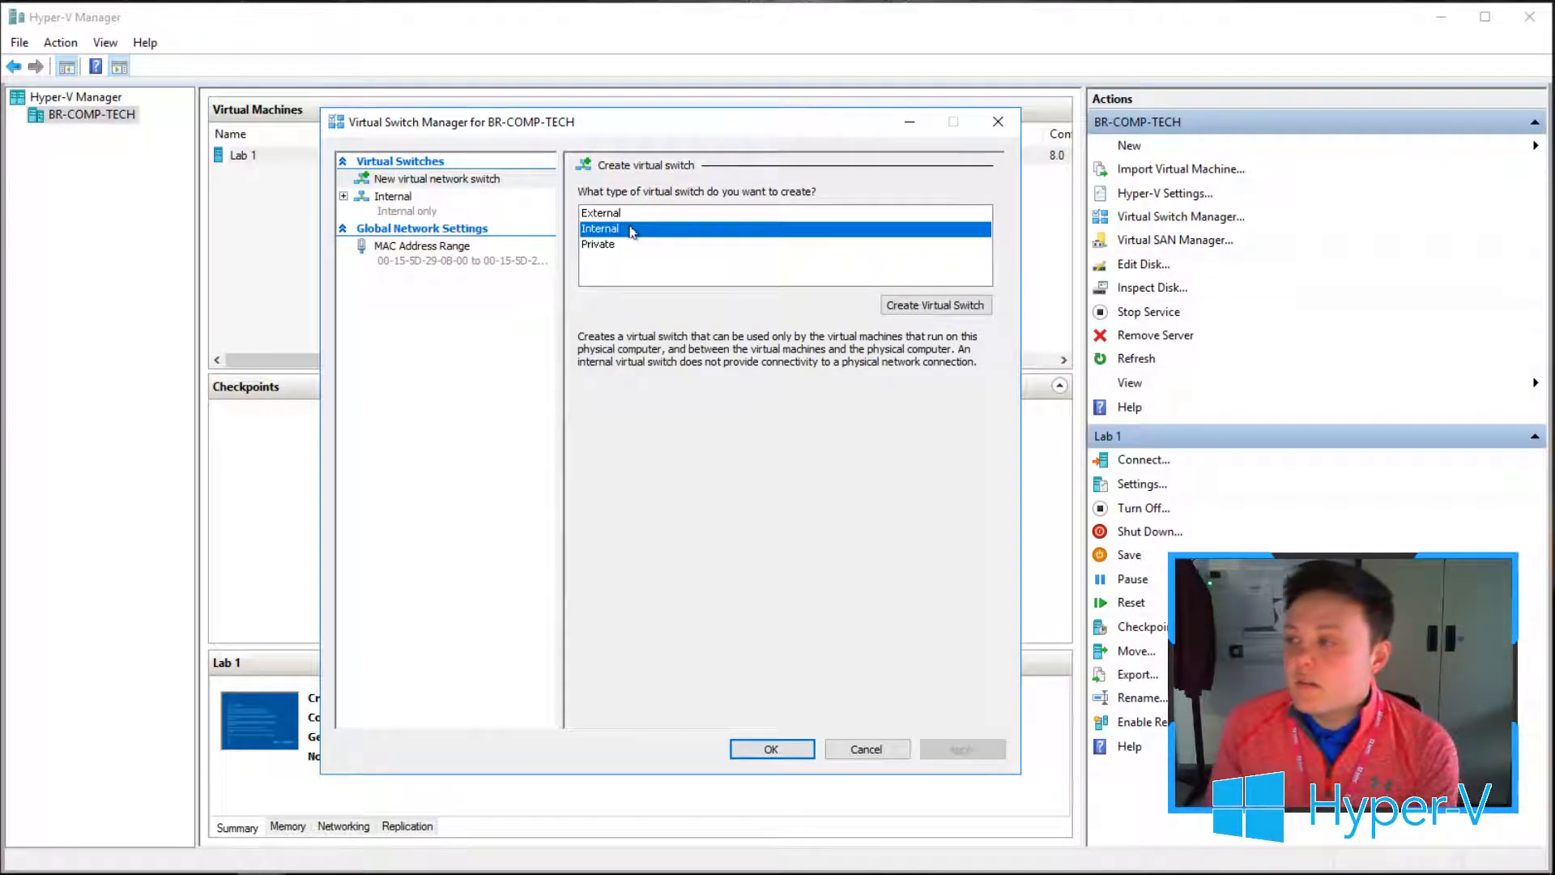
left_click(612, 249)
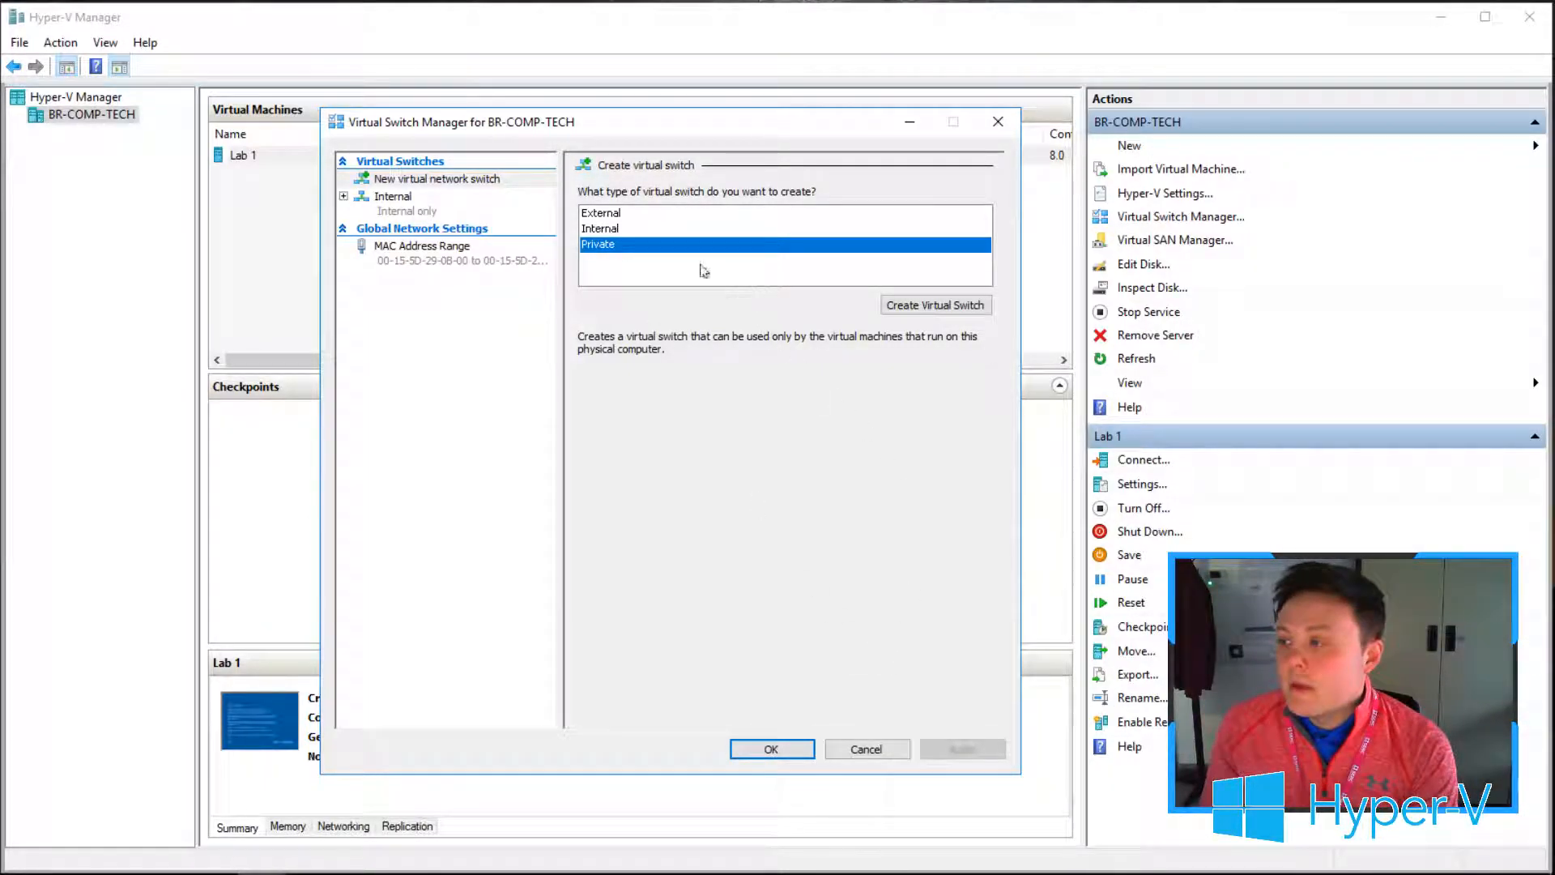
left_click(635, 213)
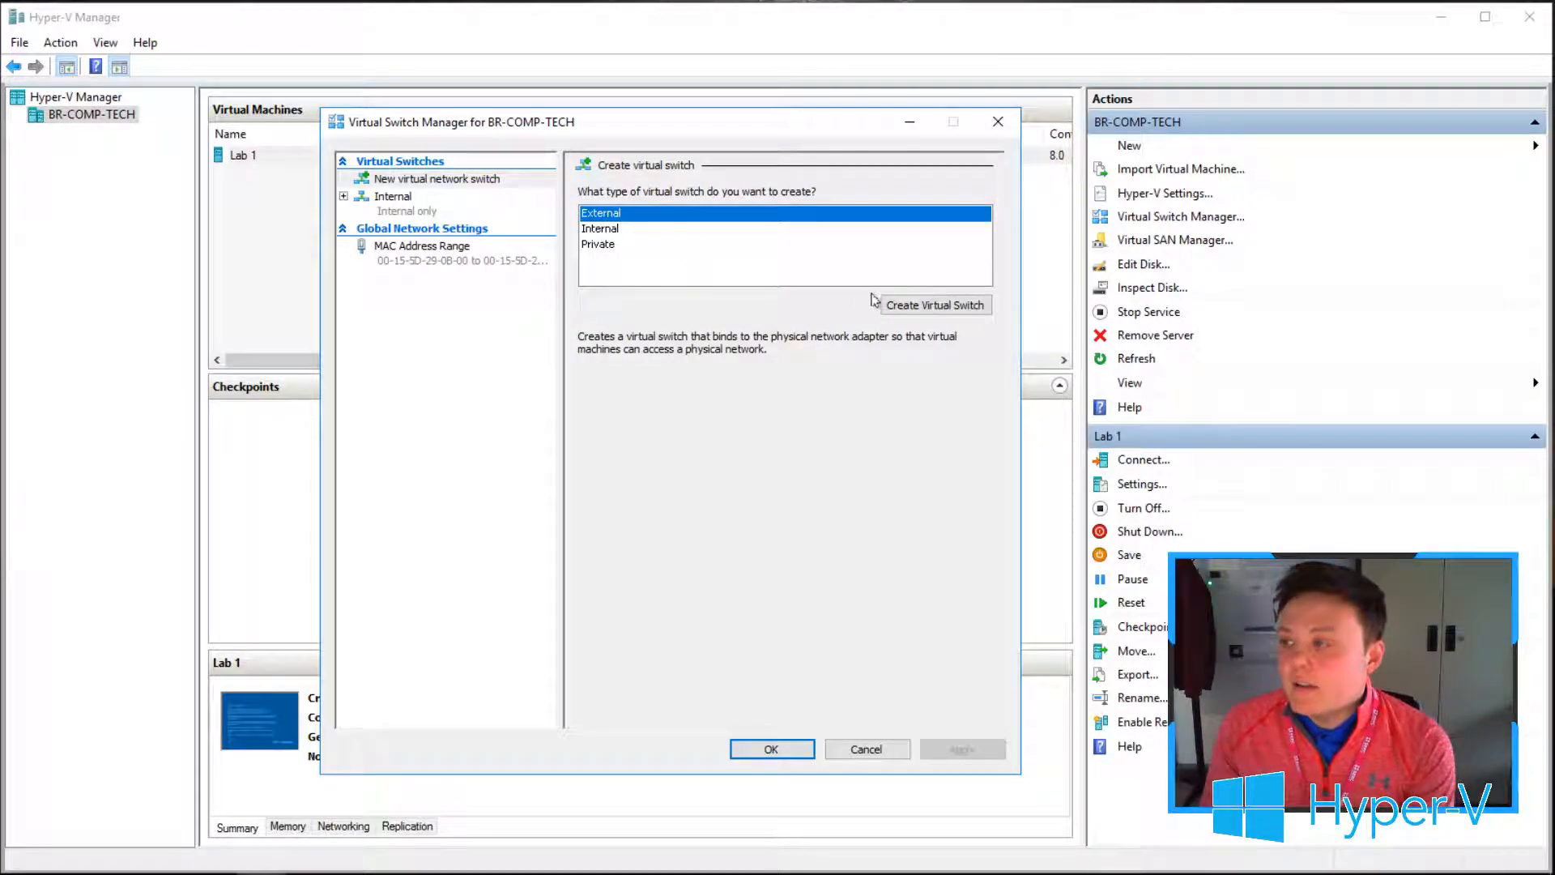
left_click(674, 229)
Create an External virtual switch named "Internet" with the note "Internet Access"
left_click(673, 213)
left_click(933, 305)
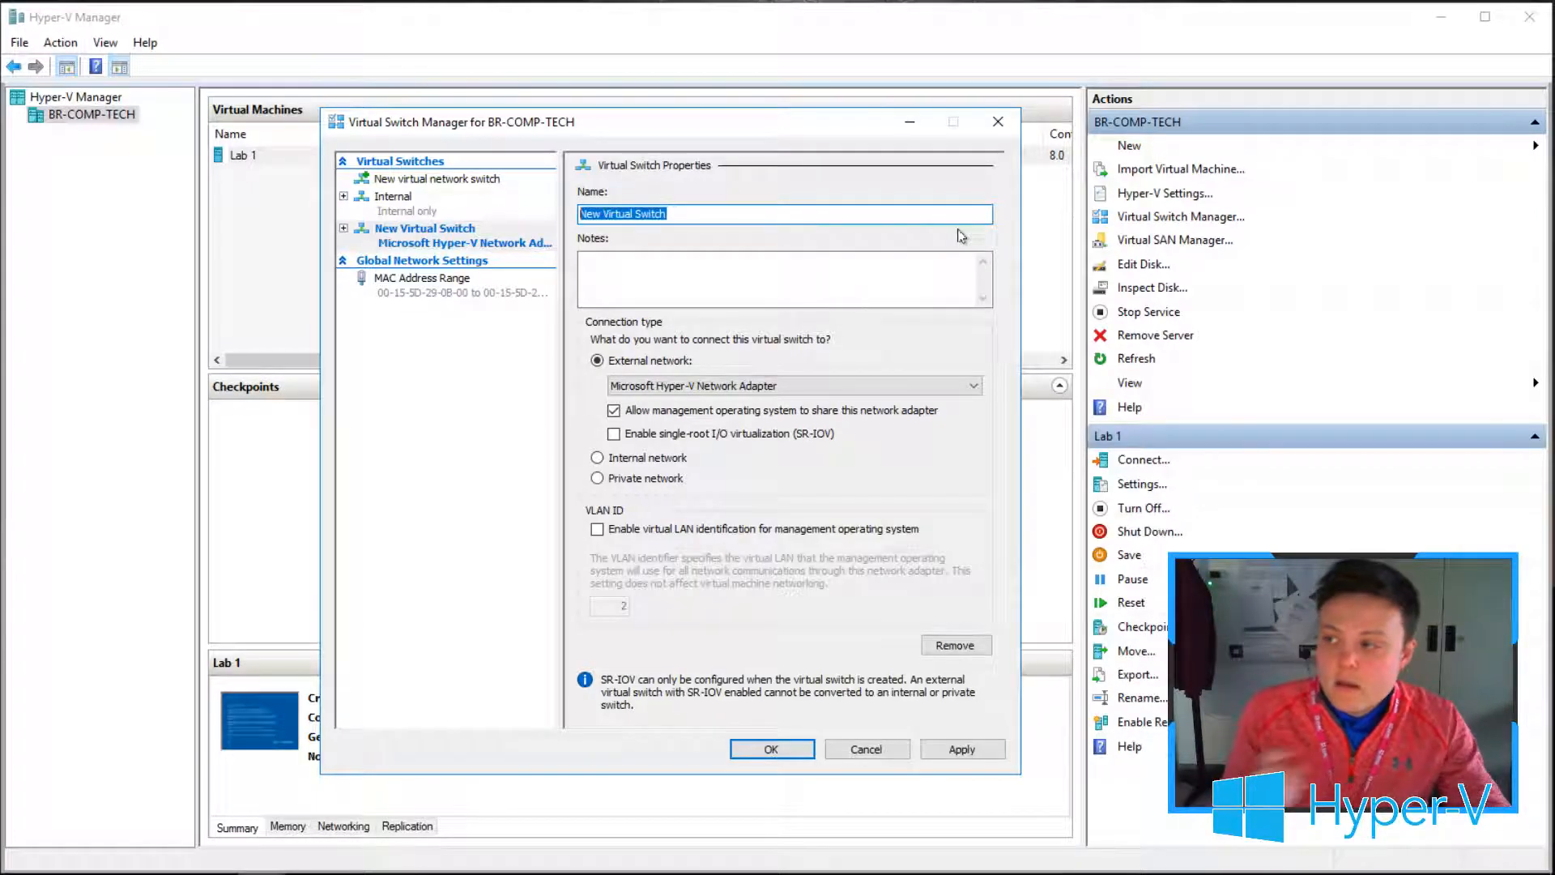
type("Internet")
key("Tab")
type("Internet Access")
key("Tab")
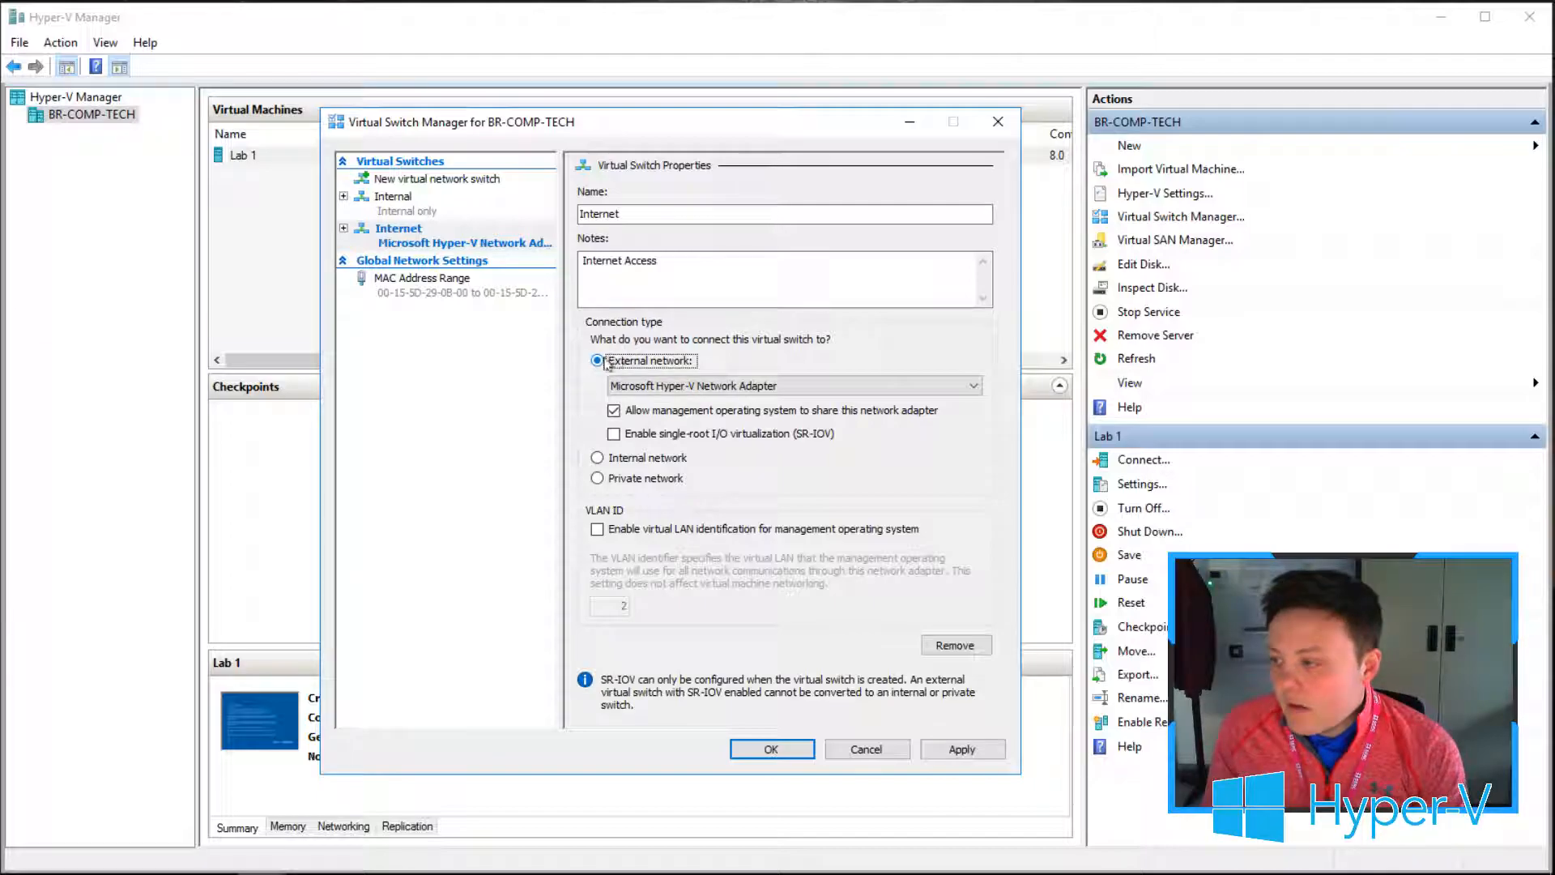
Bind the Internet switch to the Microsoft Hyper-V Network Adapter, apply the networking changes and close the Virtual Switch Manager
left_click(676, 385)
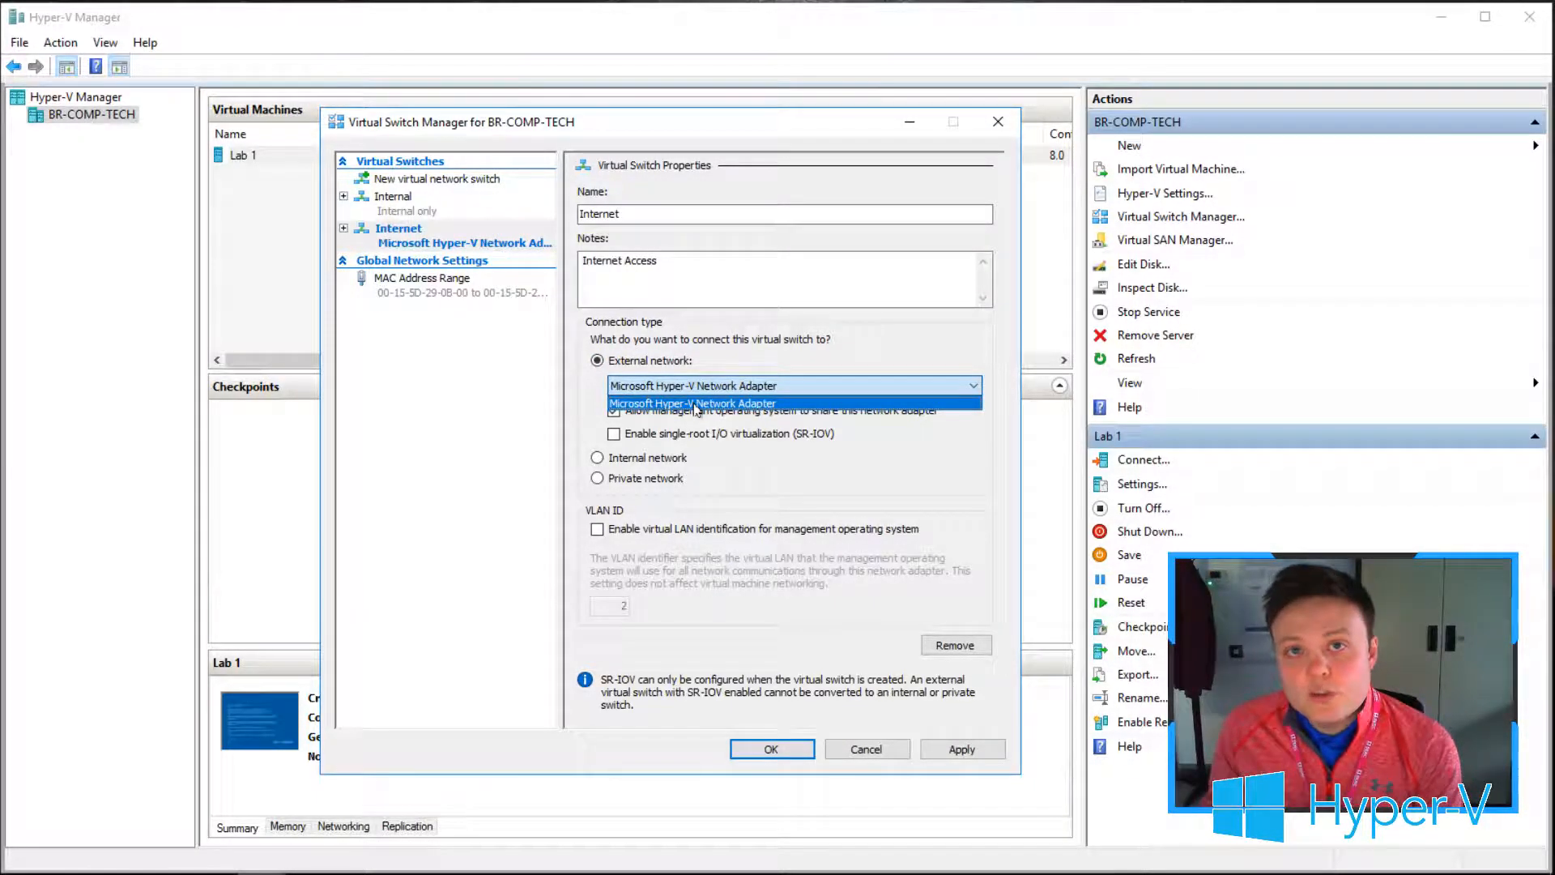
left_click(695, 404)
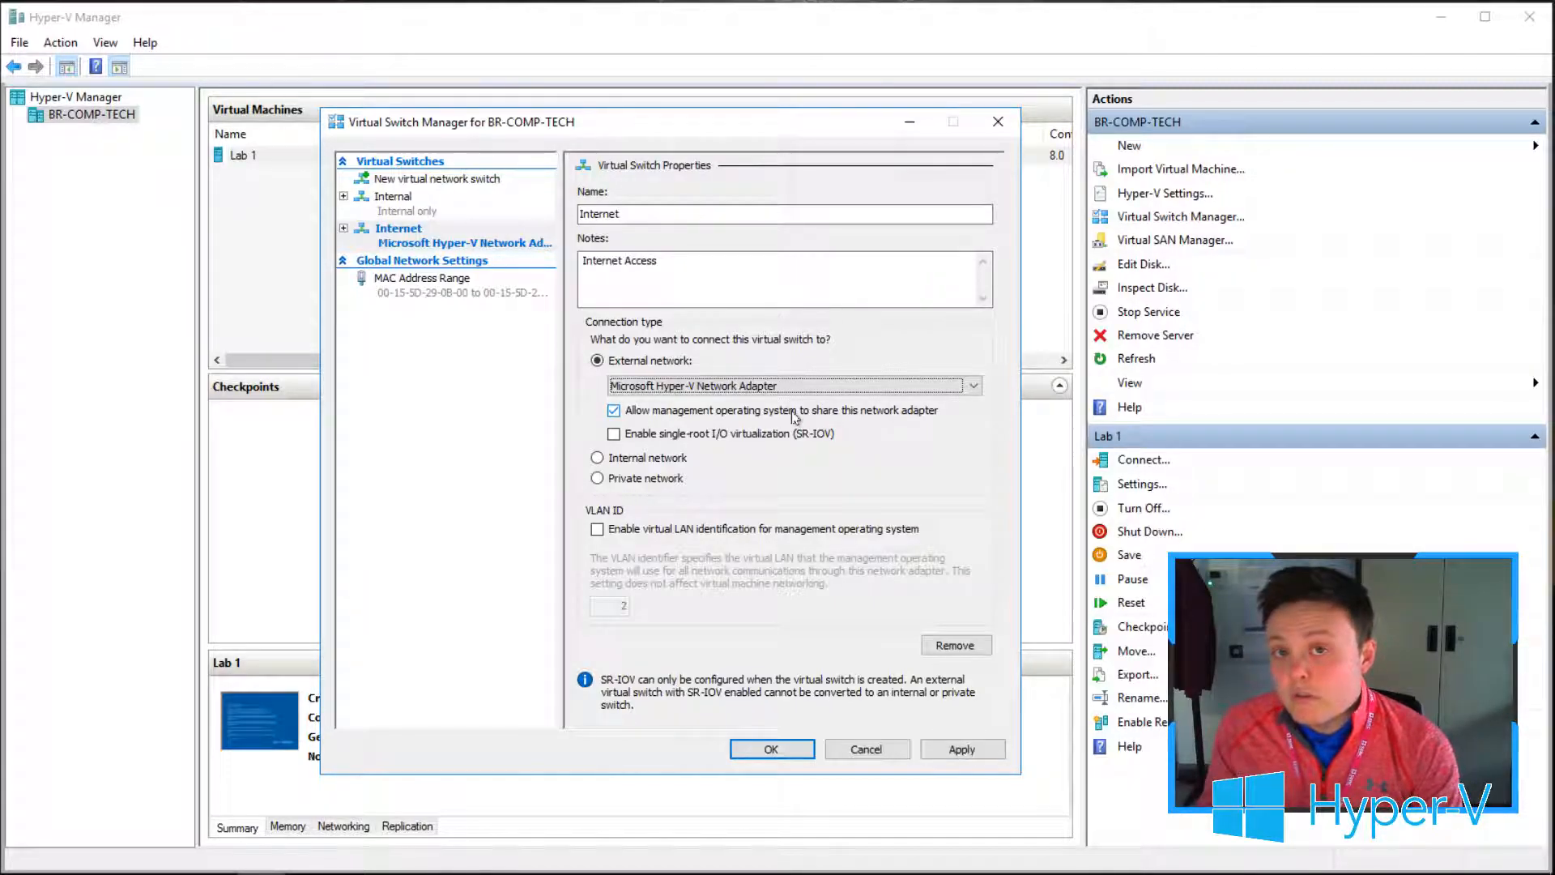
left_click_drag(562, 129, 611, 150)
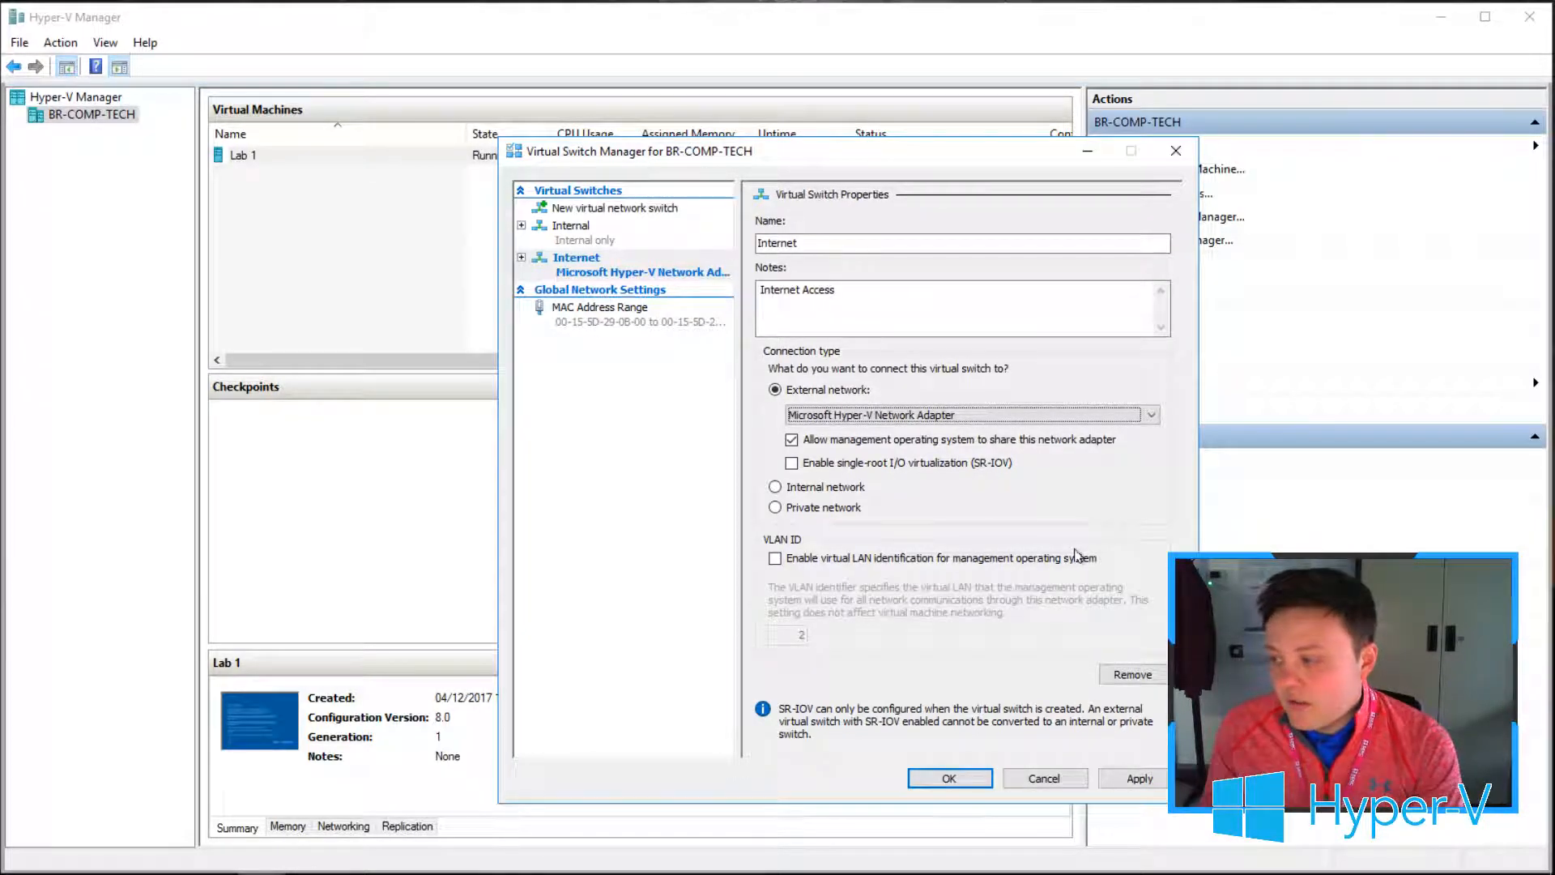
left_click(1138, 777)
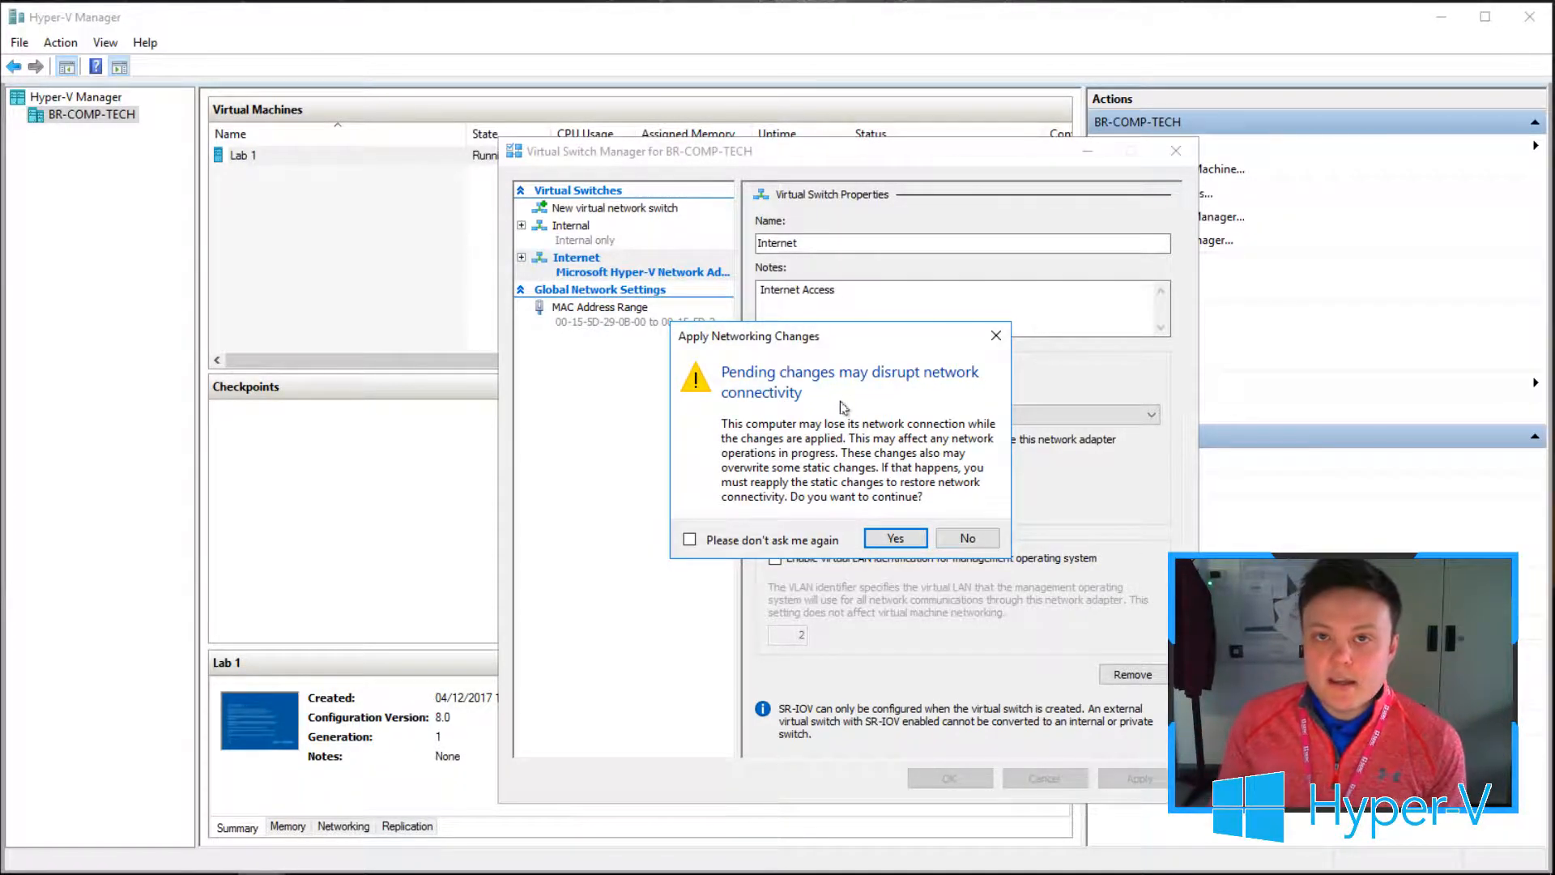
left_click(893, 538)
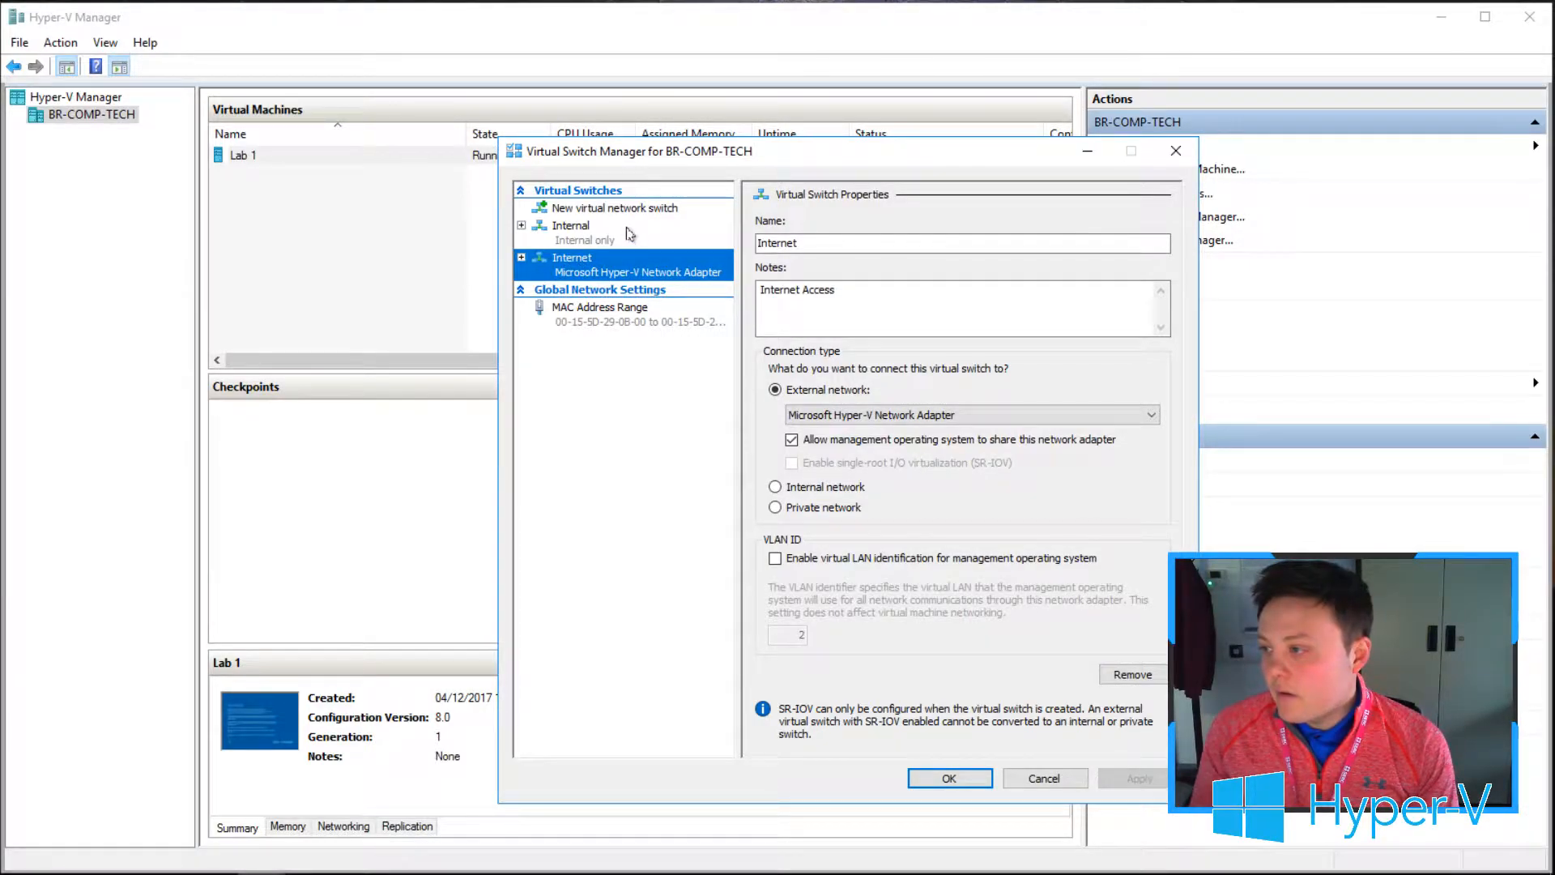
left_click(968, 776)
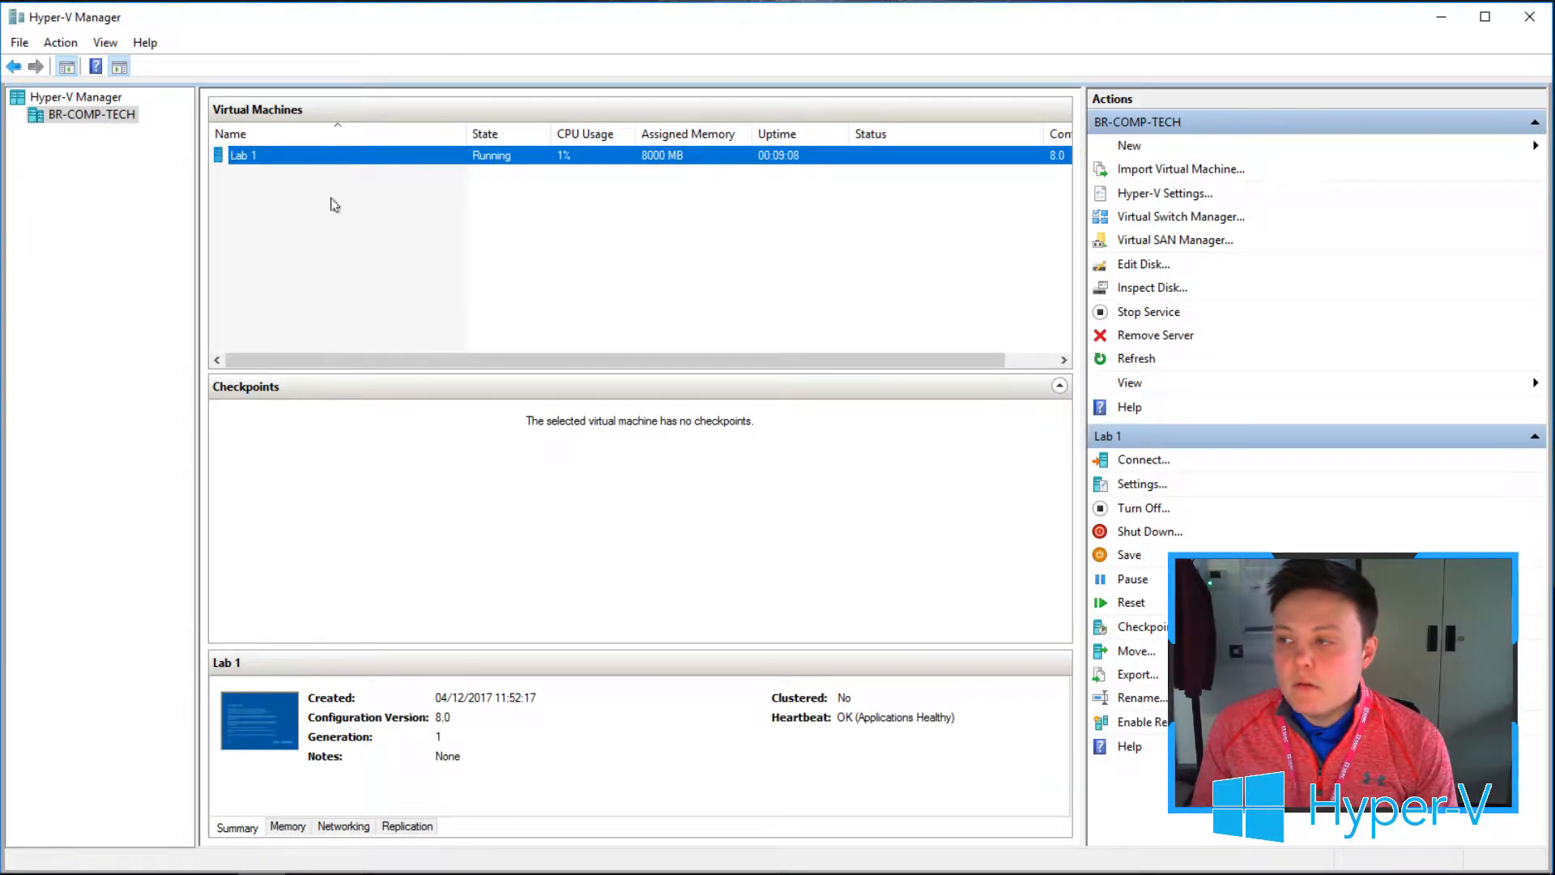
Connect the Lab 1 virtual machine's network adapter to the Internet virtual switch and save its settings
right_click(334, 161)
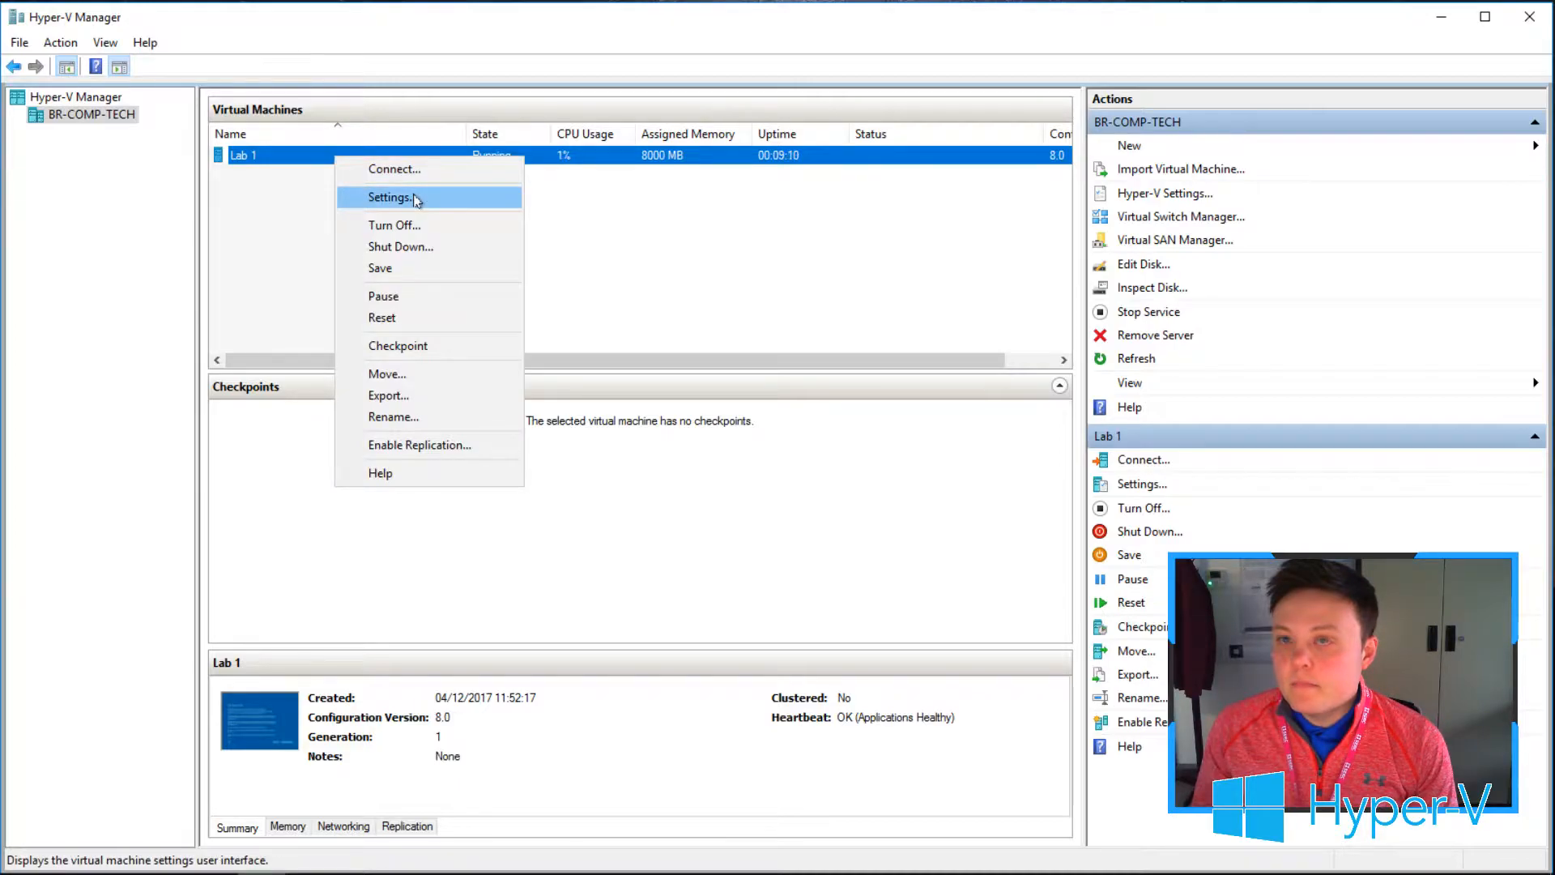
left_click(389, 197)
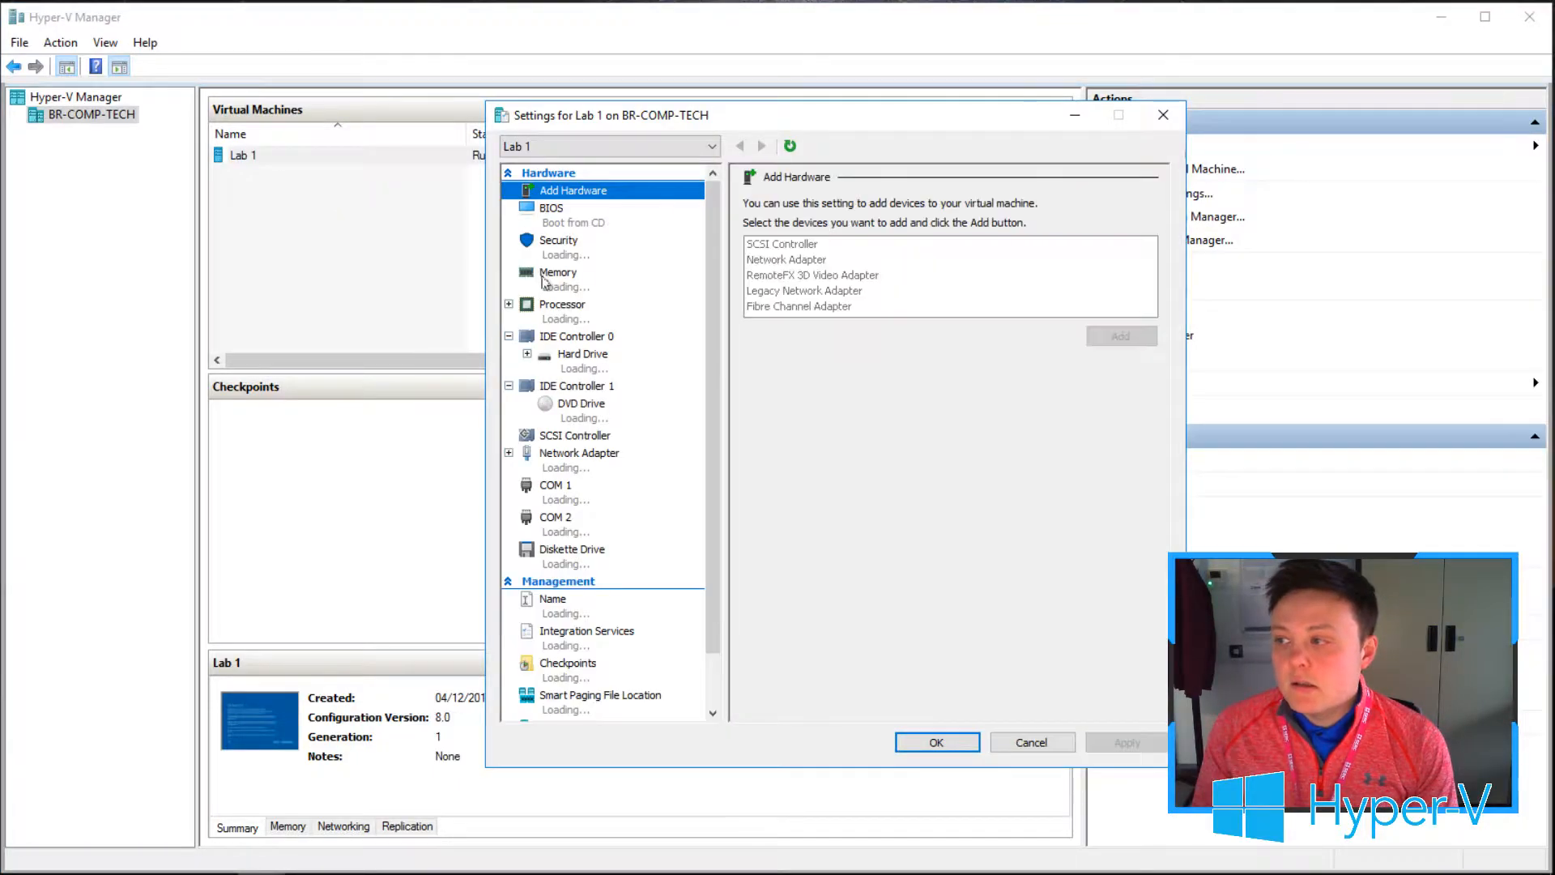
left_click(567, 462)
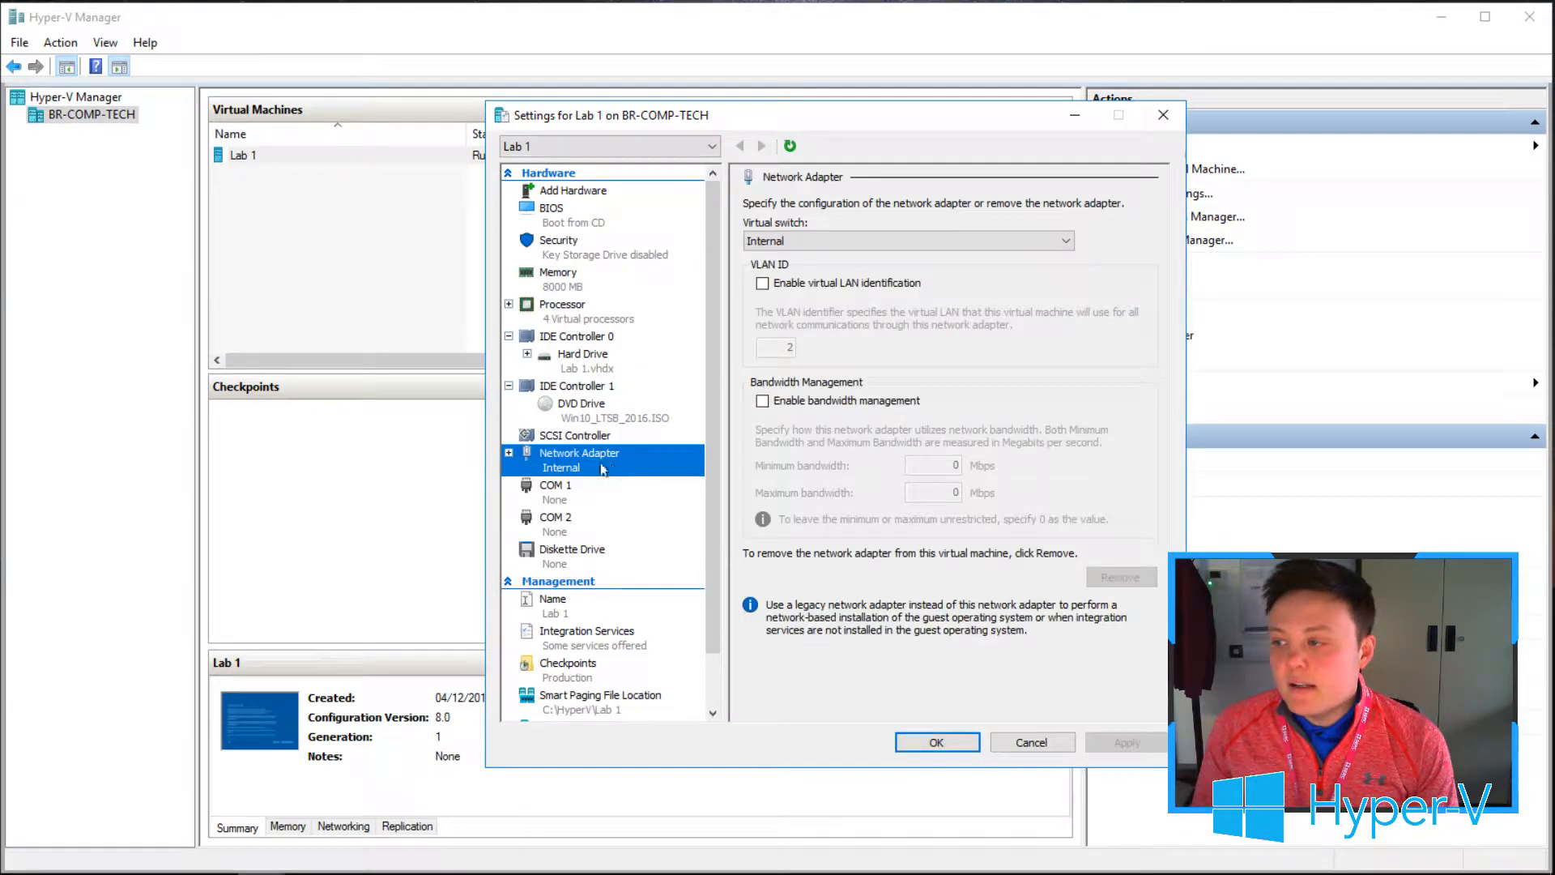
left_click(780, 247)
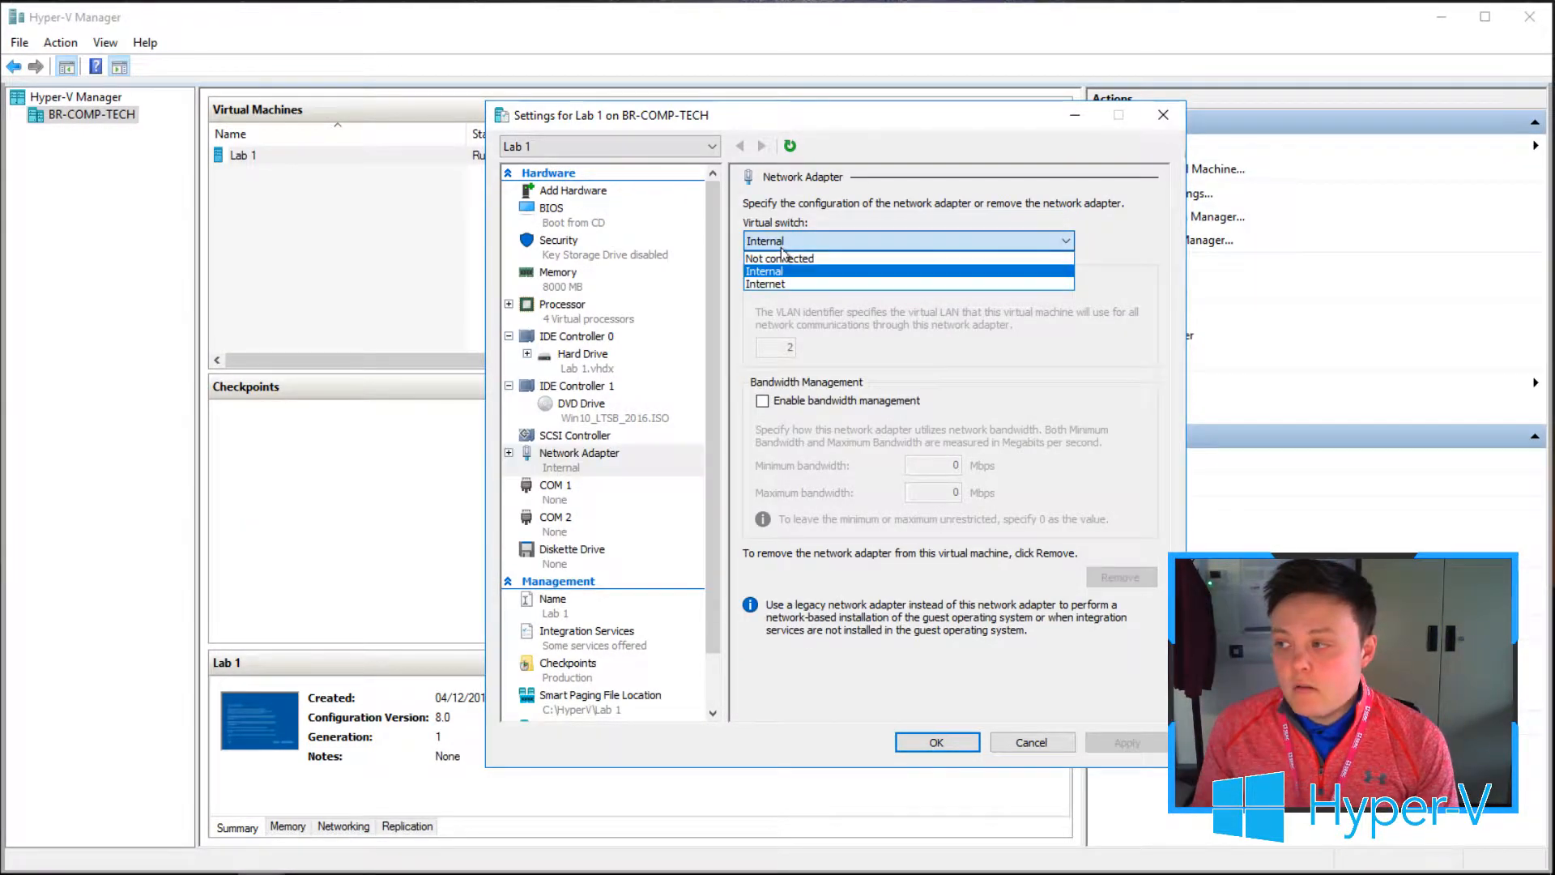
left_click(792, 285)
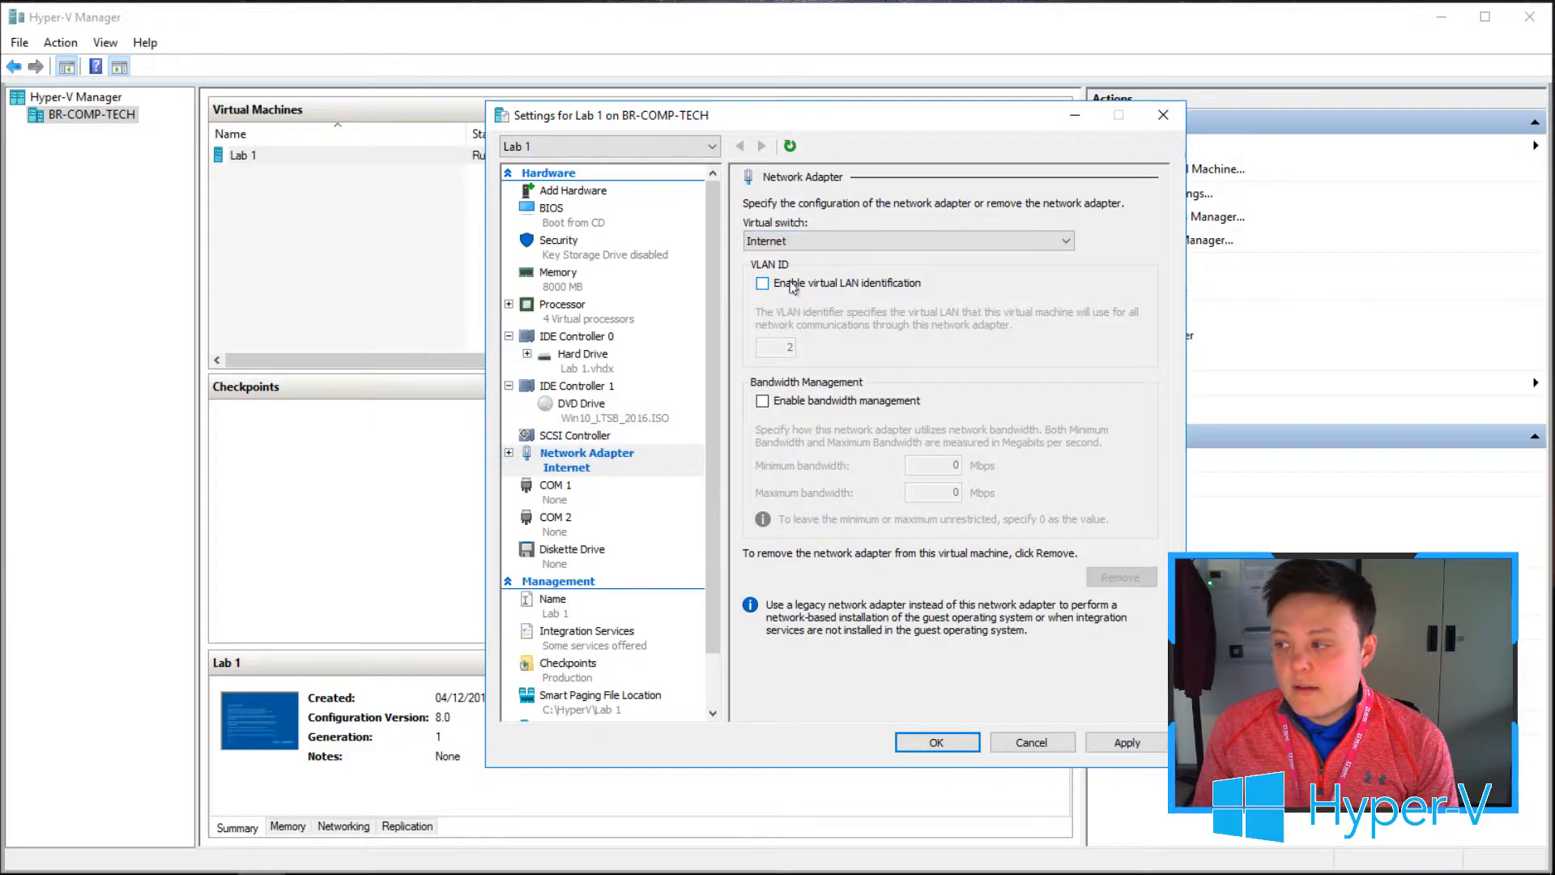
left_click(1126, 742)
left_click(936, 742)
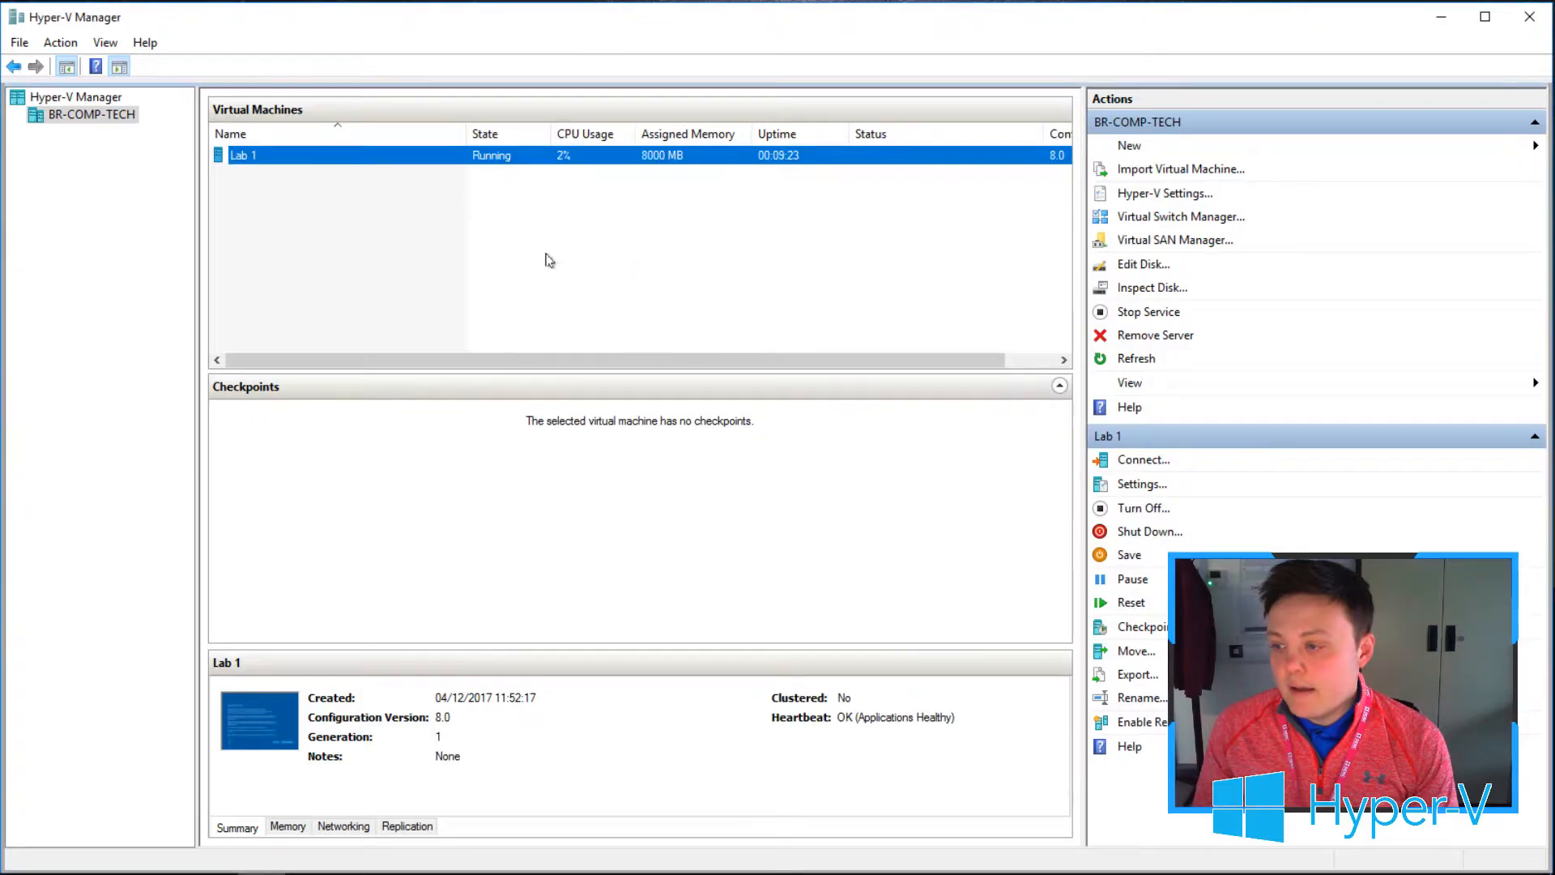
Open the Lab 1 virtual machine's console to view its current screen, and leave it again
double_click(532, 155)
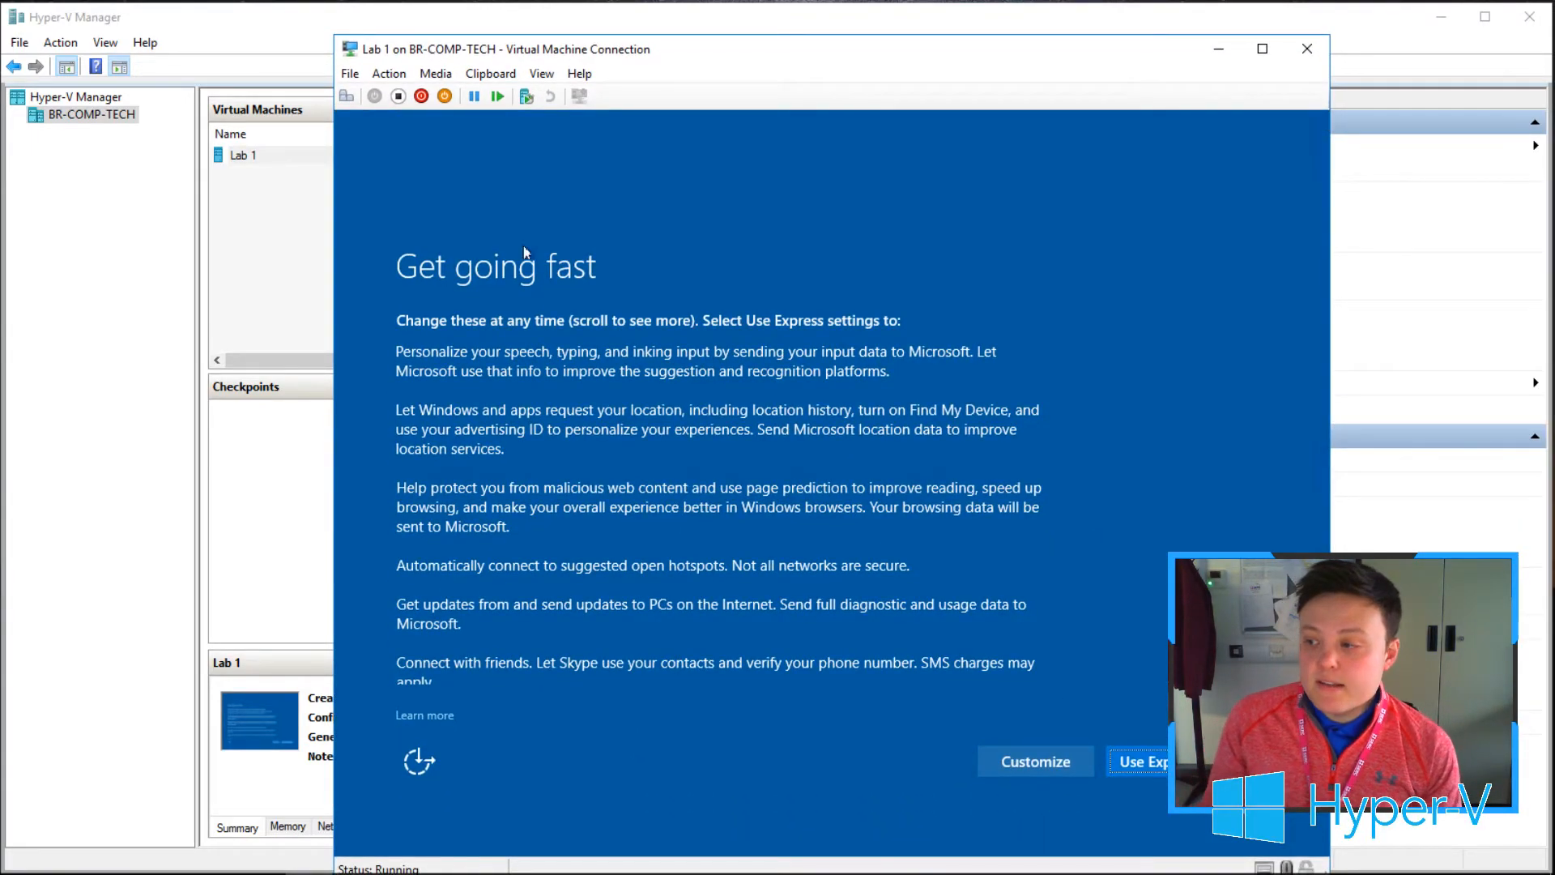
left_click(1395, 77)
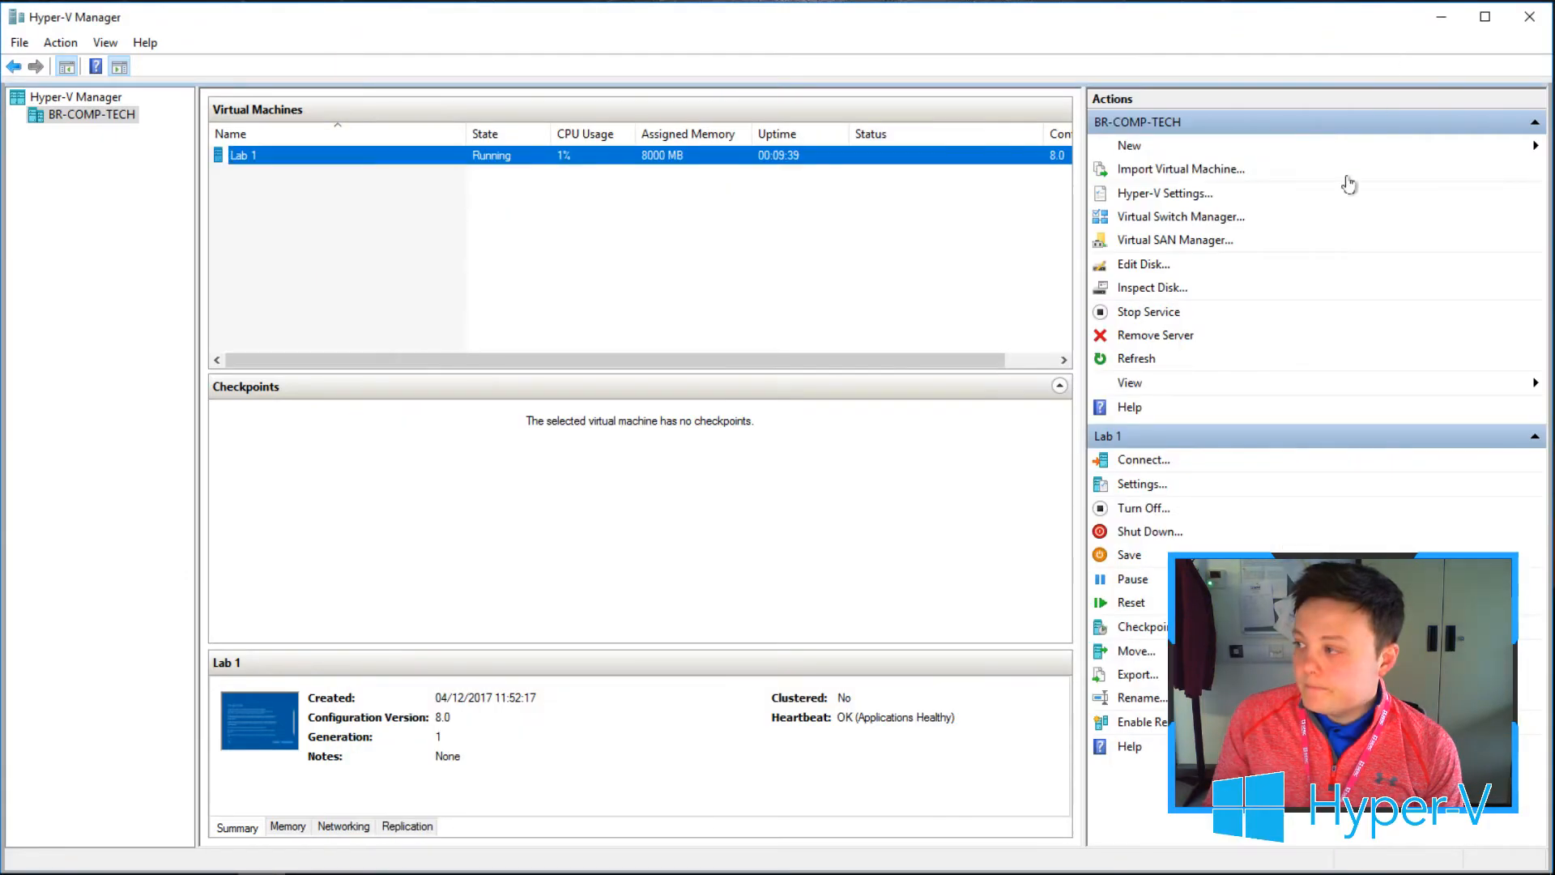